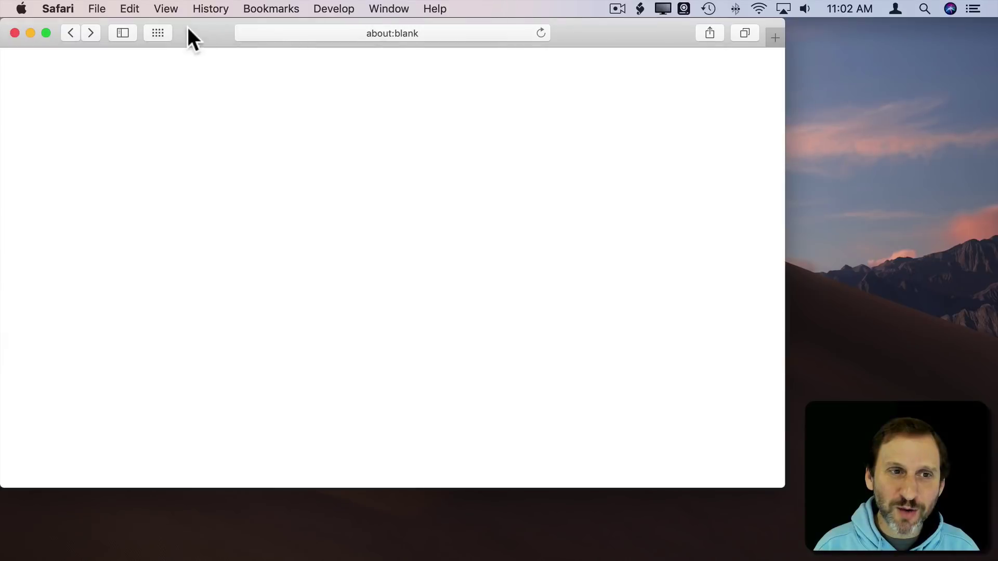
- Load twitter.com/macmost in the regular browser window
click(95, 8)
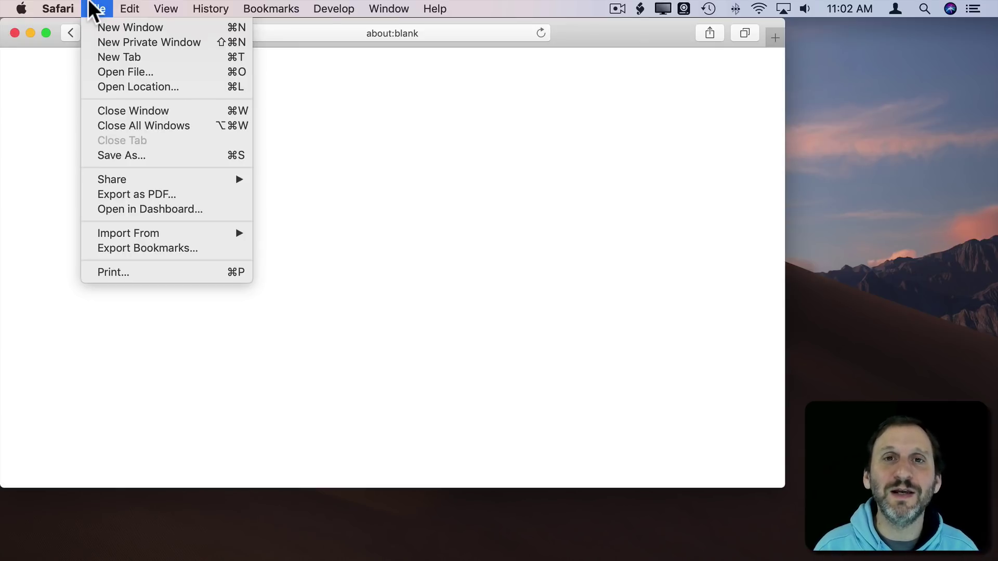
click(96, 8)
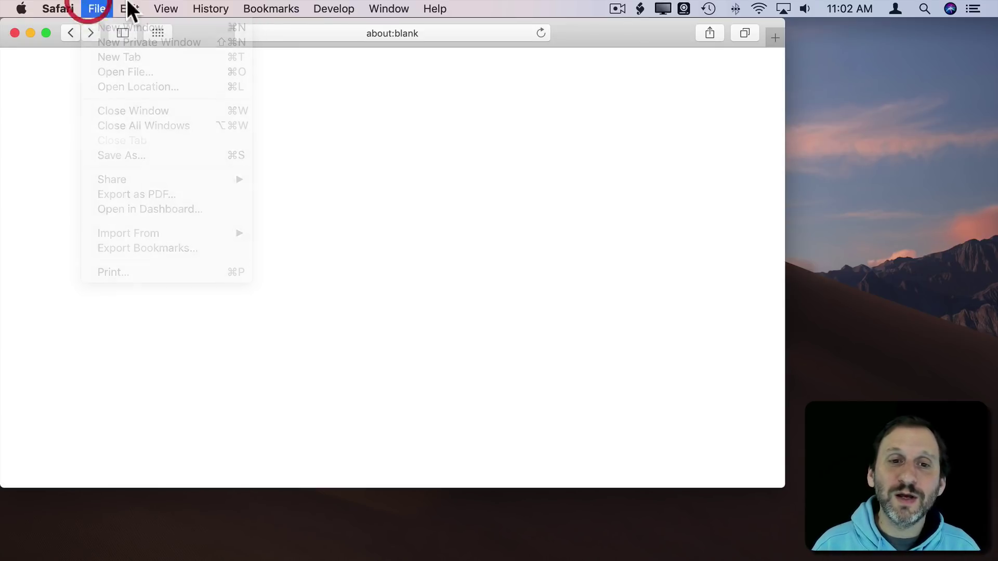
click(362, 32)
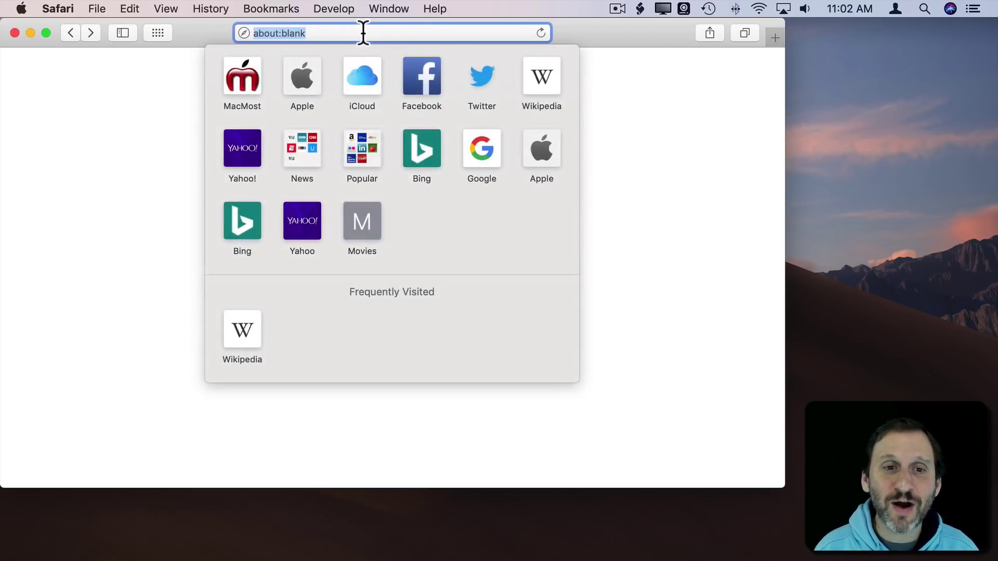
text(twitter.com/macmost)
key(Return)
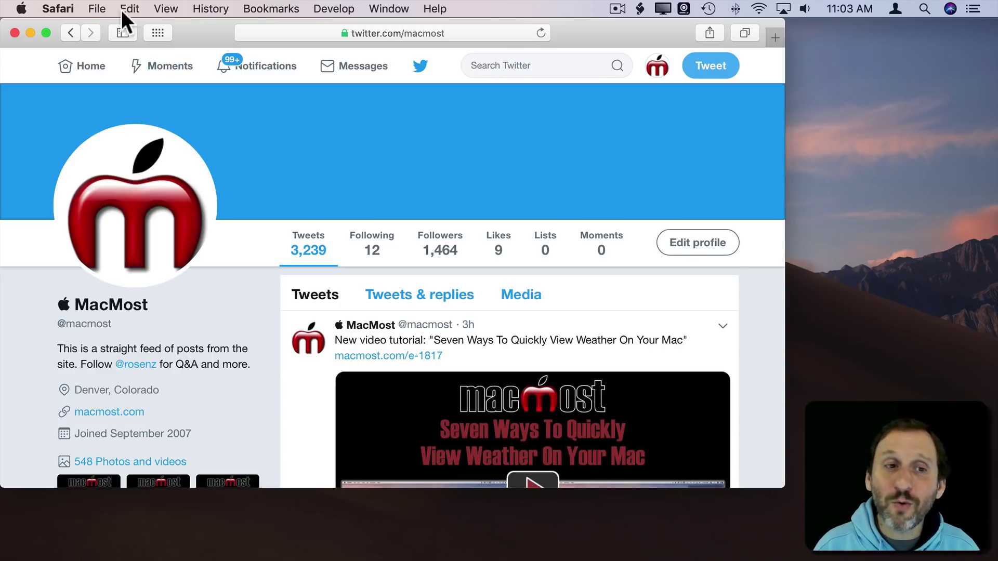
- Open a new private window and load twitter.com/macmost in it
click(96, 8)
click(117, 40)
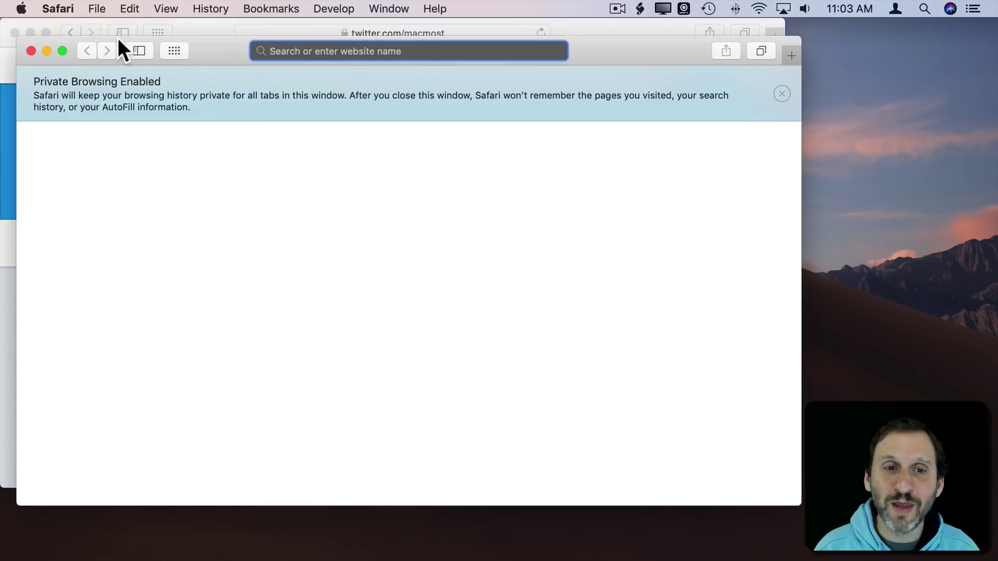
text(http://twitter.com/macmost)
key(Return)
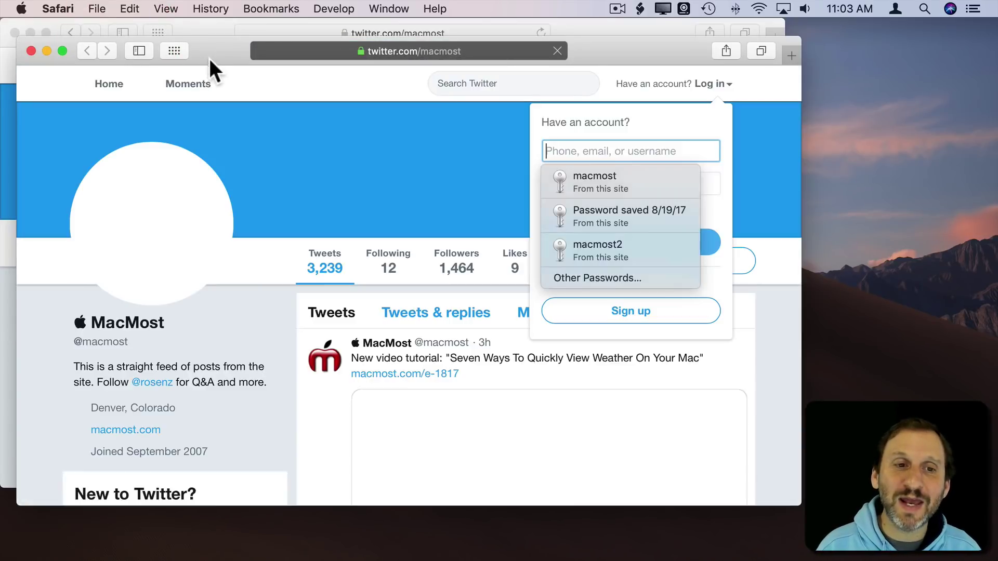
- Move the private window to compare it with the regular one behind, and dismiss the password suggestions and Twitter login form
drag(213, 52, 423, 122)
click(210, 35)
drag(879, 139, 657, 35)
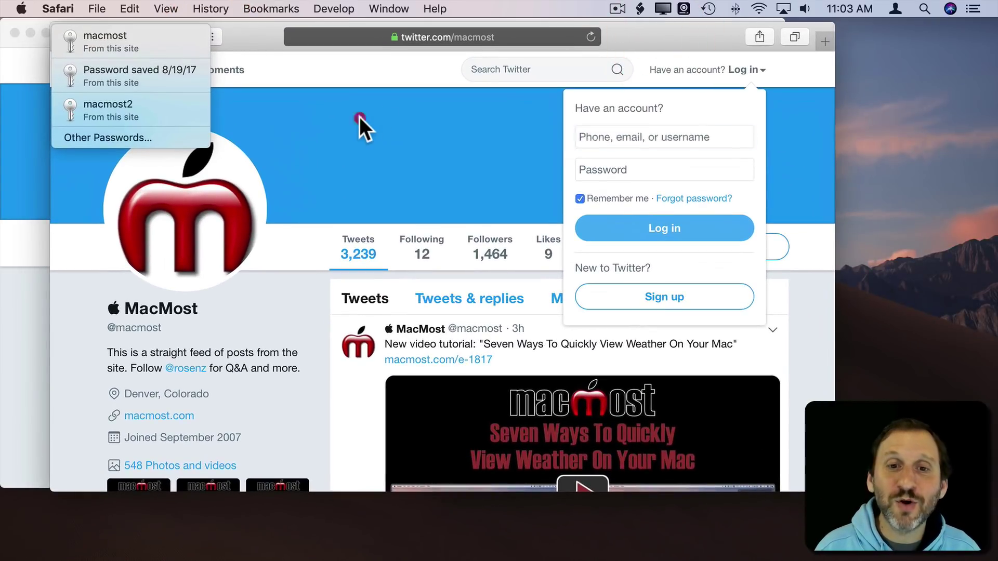
click(359, 118)
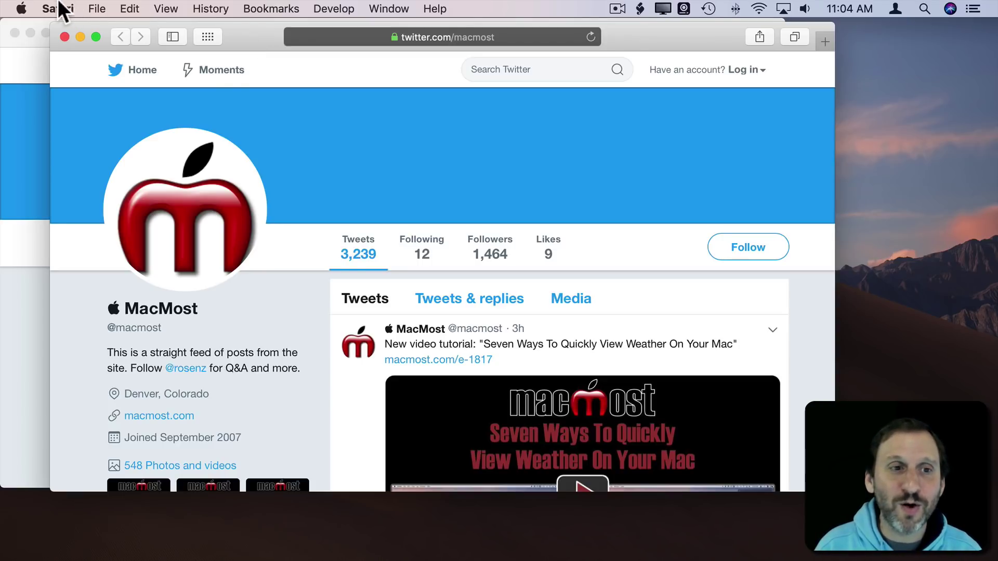
click(97, 9)
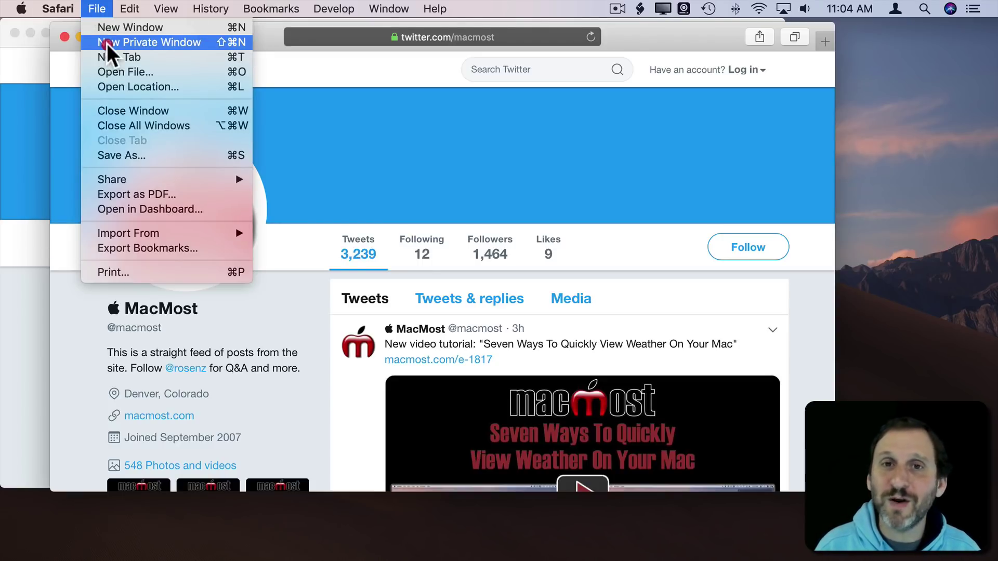
click(79, 7)
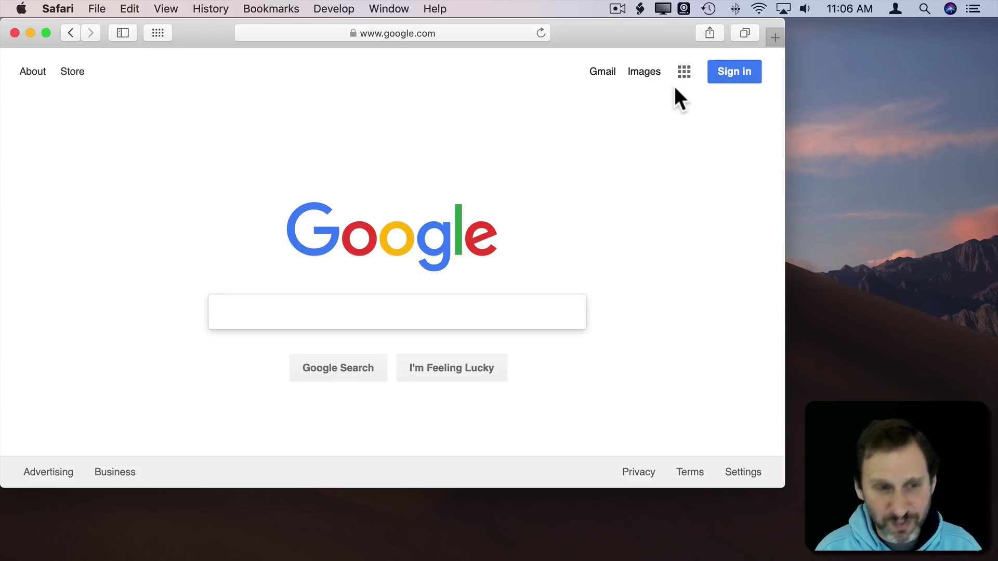
- Open a new private window and load google.com in it
key(super+shift+n)
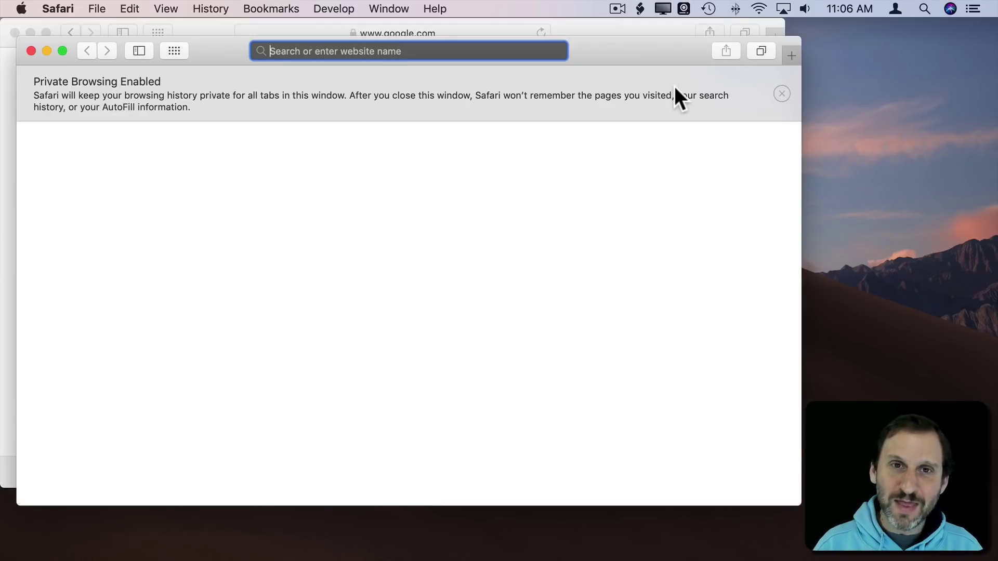
text(google.com)
key(Return)
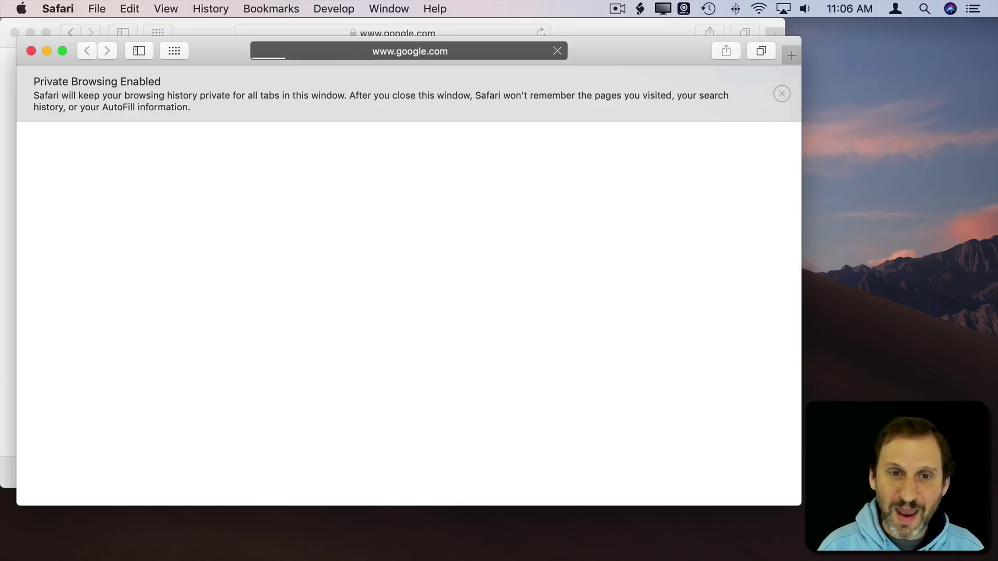
click(170, 232)
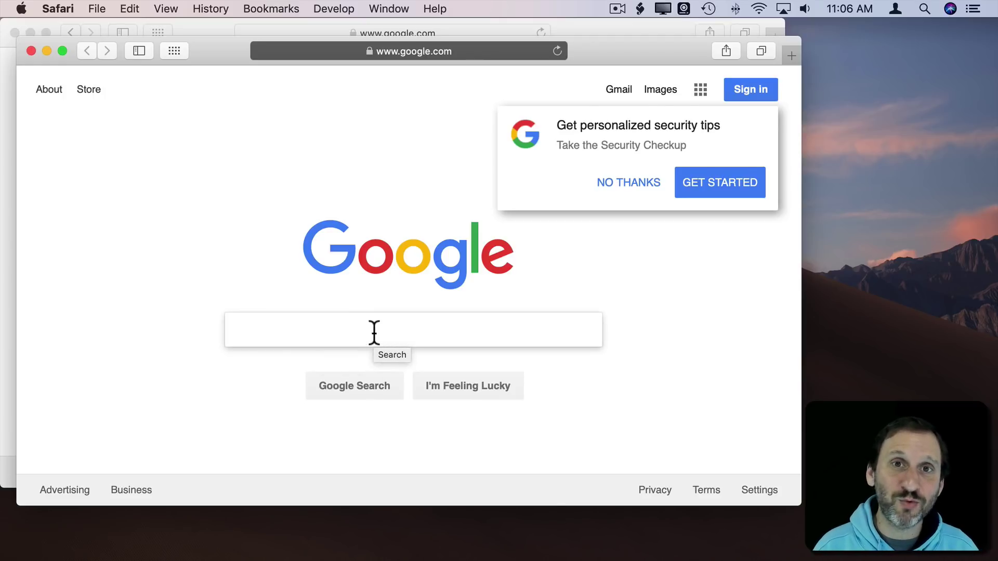
click(412, 51)
text(am)
key(Return)
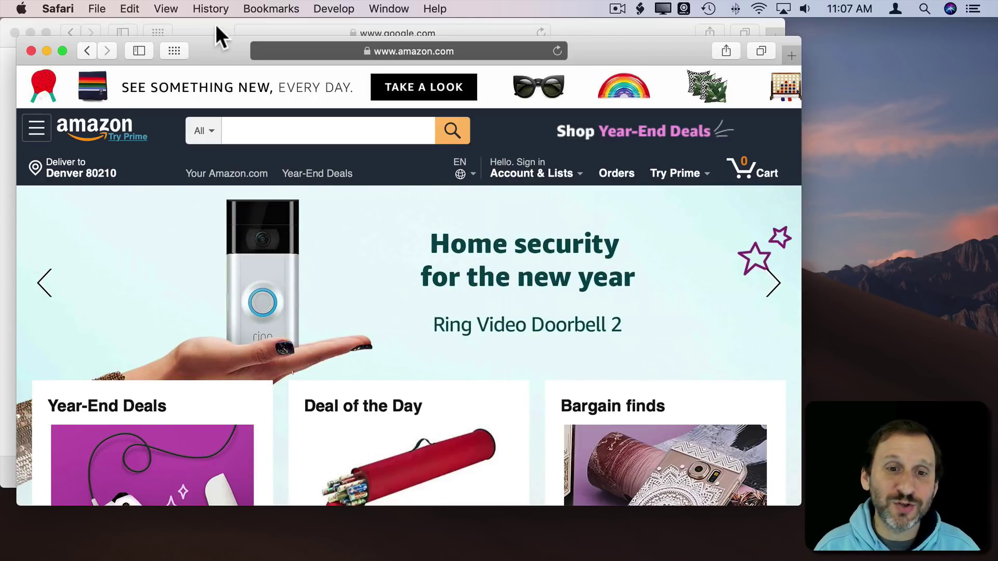
- Go back to google.com in the private window by entering its address
click(403, 51)
text(google)
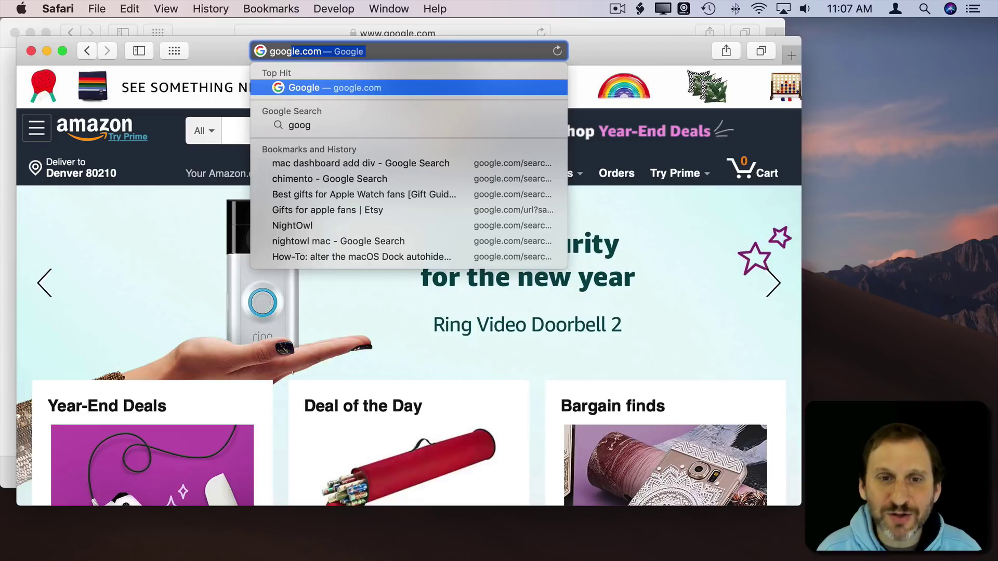
key(Return)
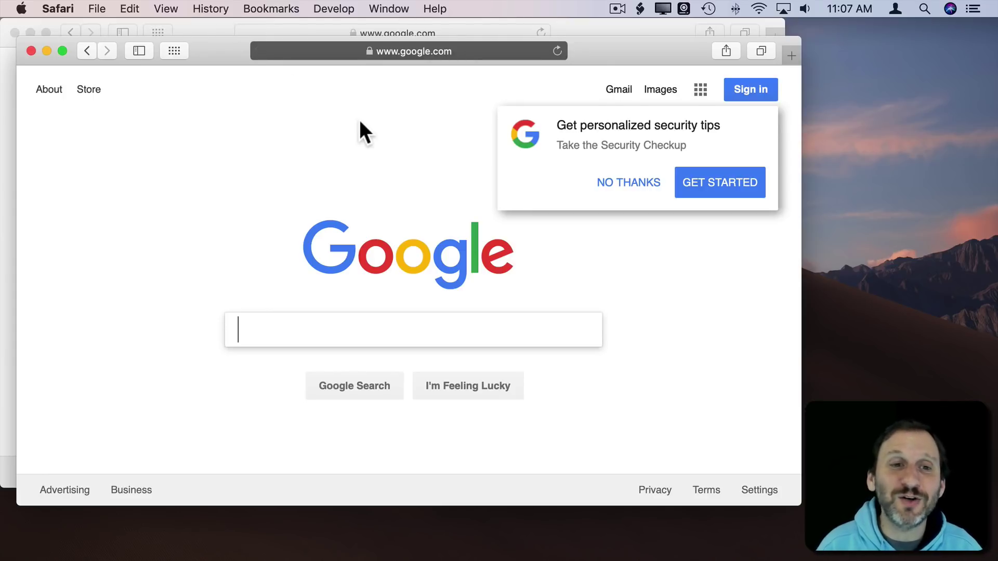
- Close the private window and check the browsing history list for the sites visited in it
click(32, 50)
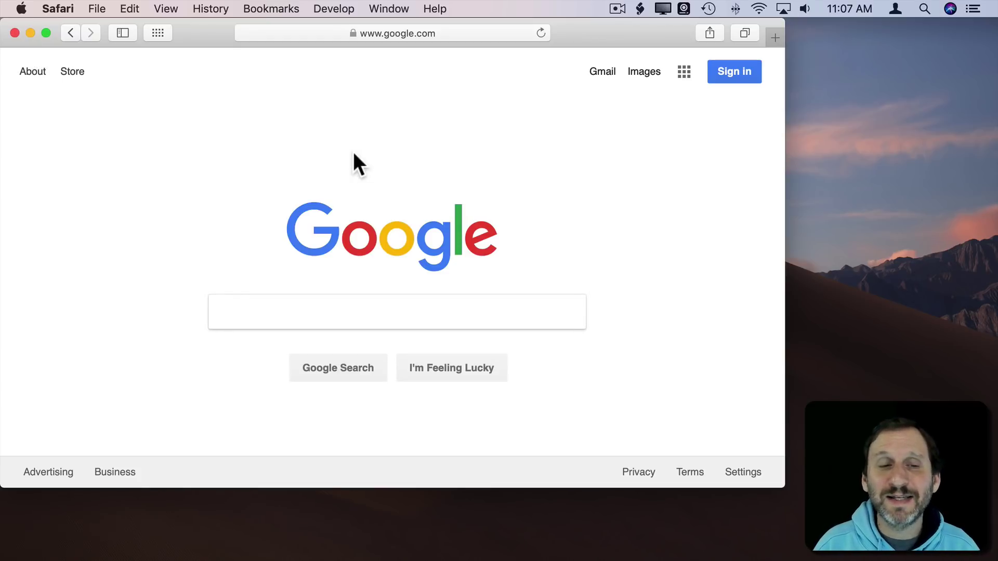
click(206, 7)
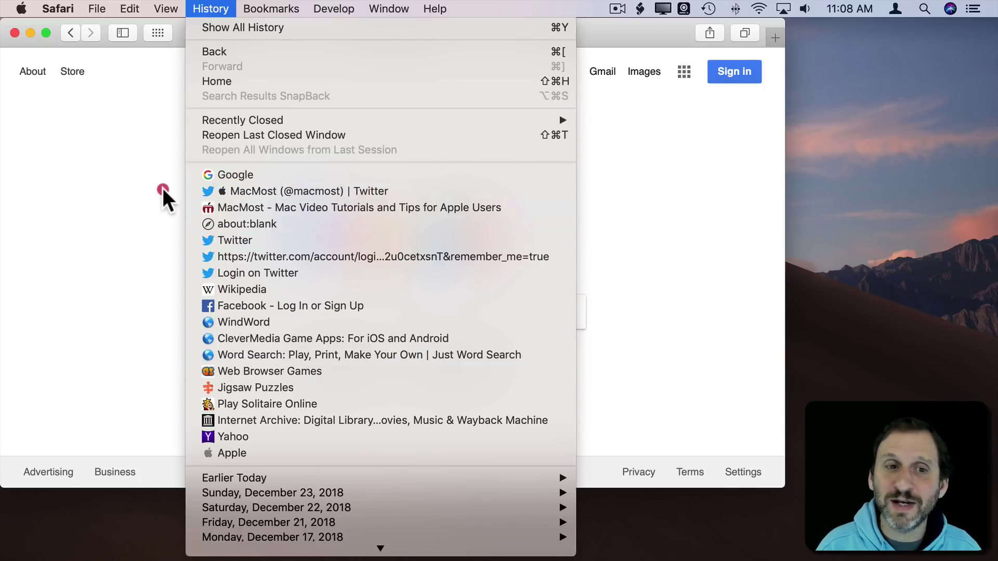
click(109, 179)
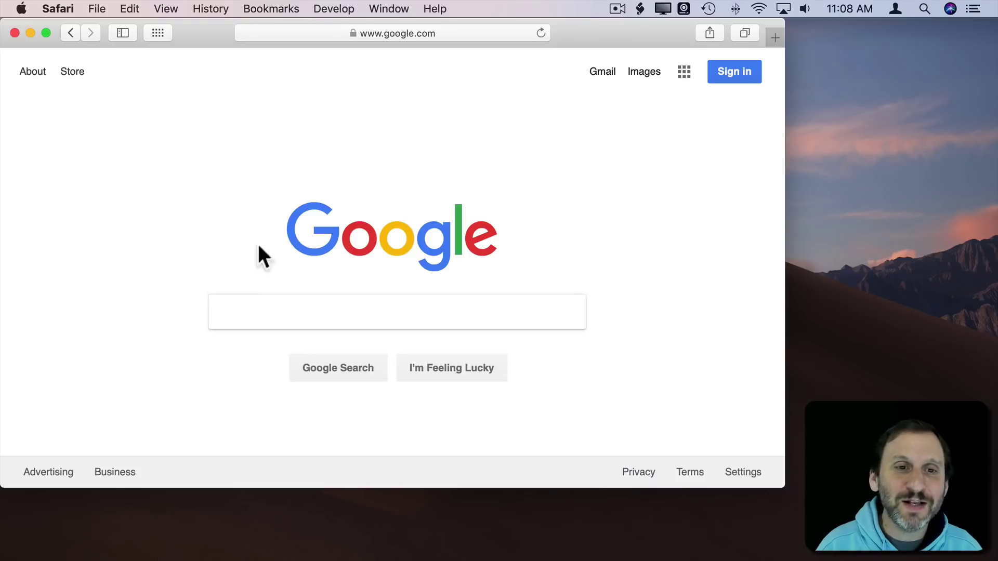
click(217, 6)
click(218, 8)
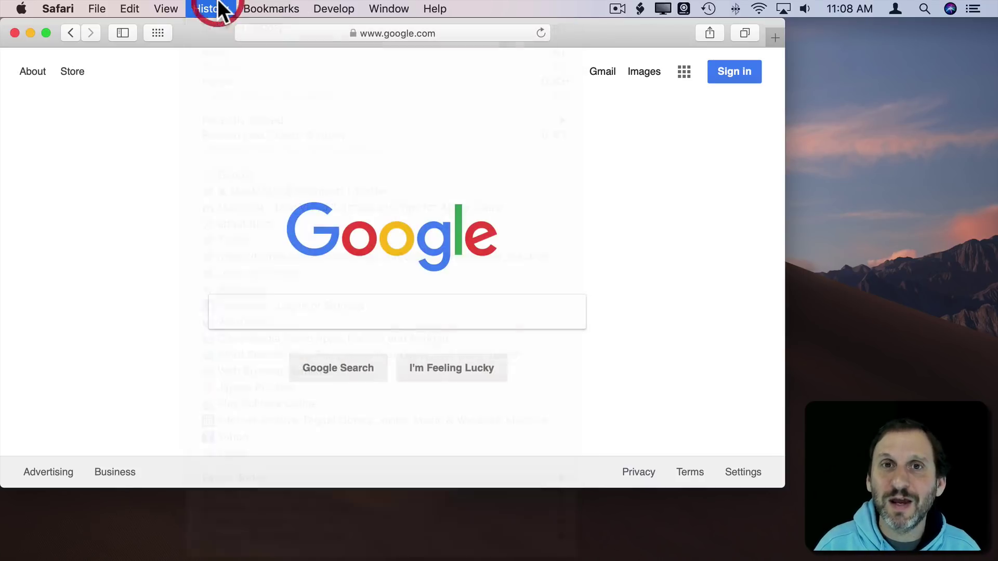
- Open a new private window and search the web for "flights to italy"
key(super+shift+n)
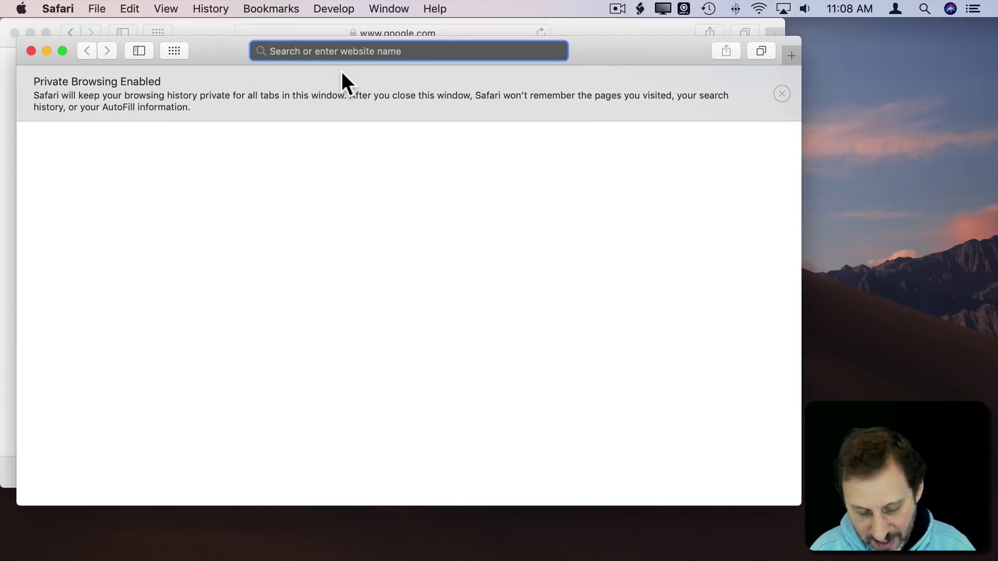
text(flights to italt)
key(BackSpace)
text(y)
key(Return)
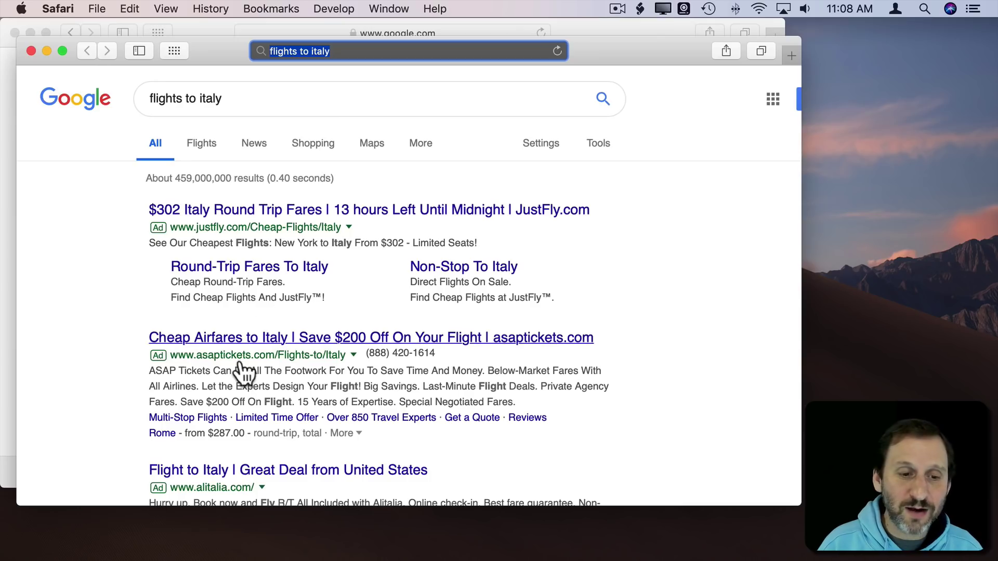
- Open the Expedia result for cheap flights to Italy and check the browsing history list for that visit
scroll(242, 370, down, 5)
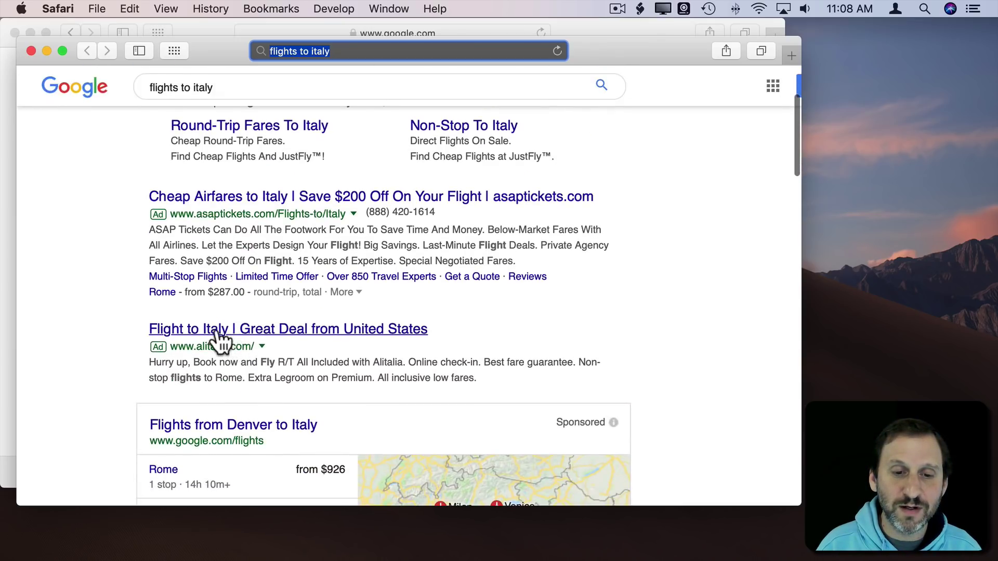
scroll(218, 333, down, 10)
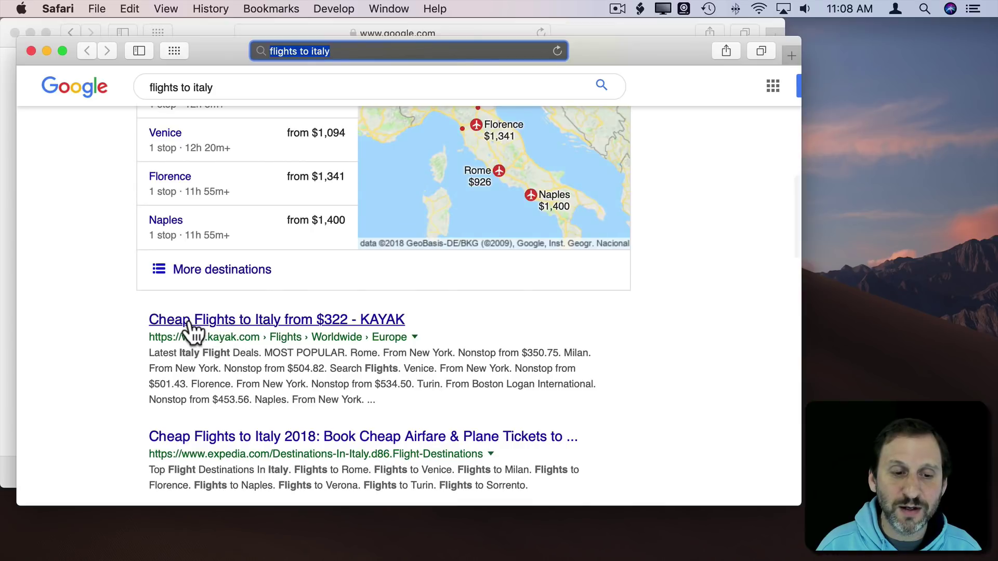
click(181, 434)
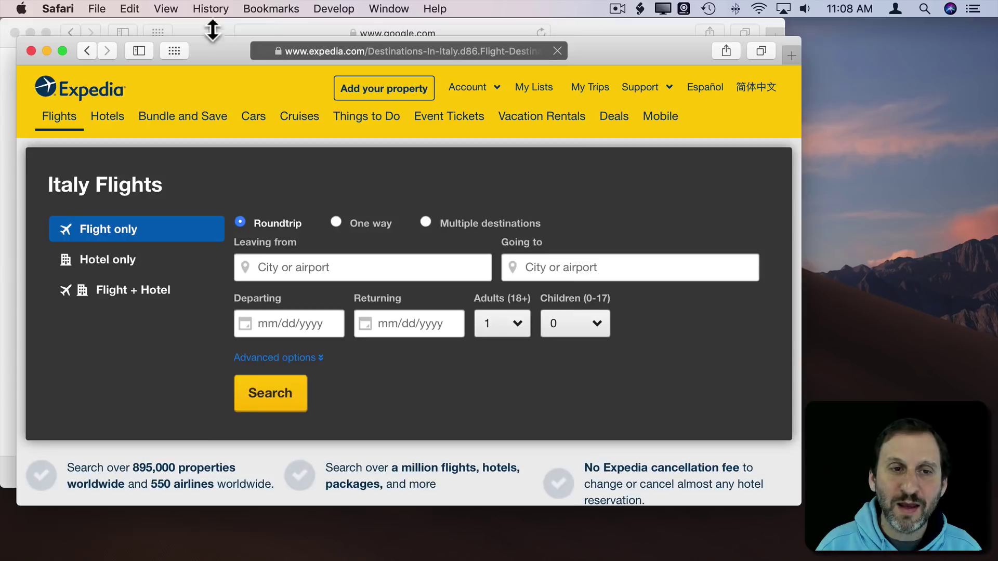
click(210, 9)
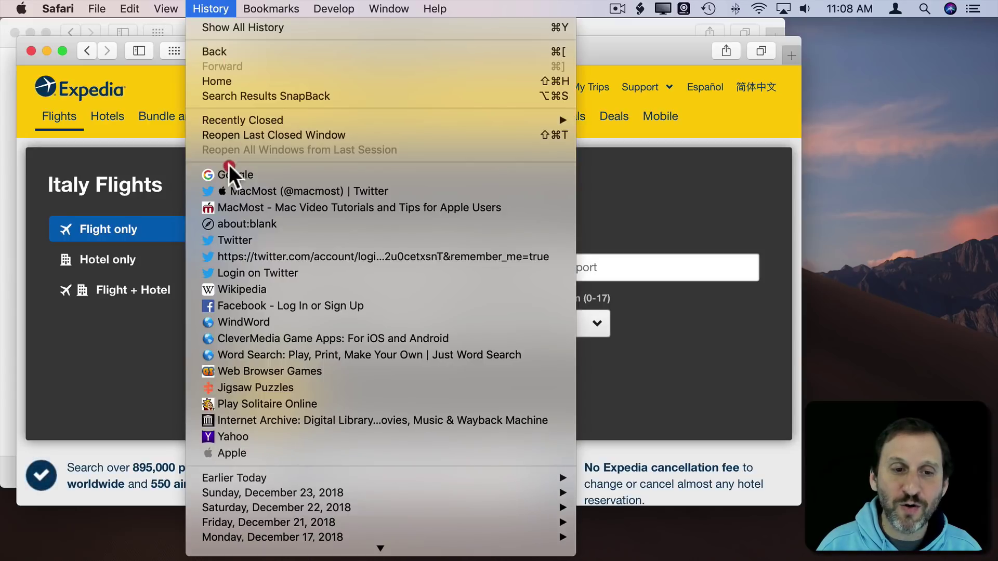
click(239, 207)
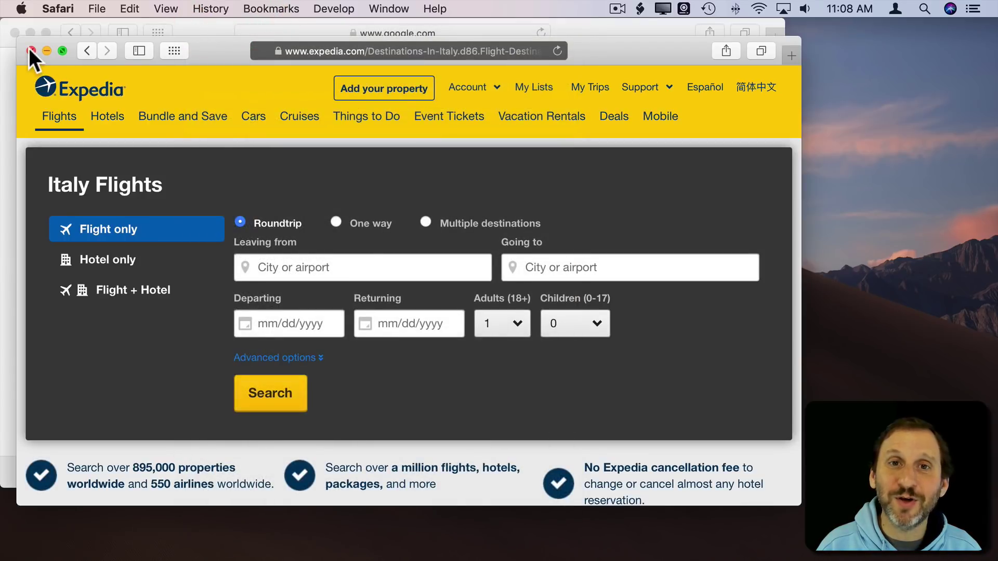
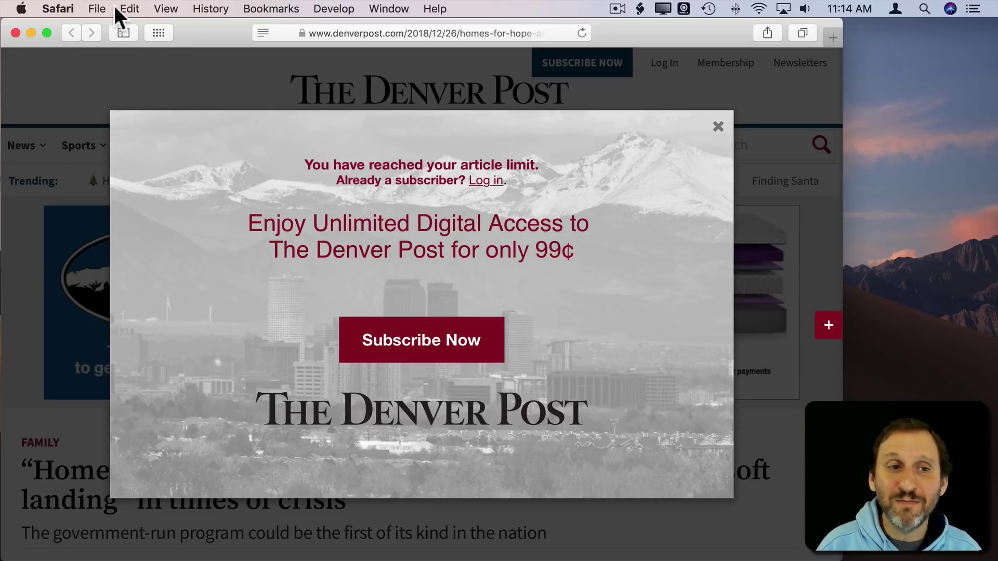
- Open a new private window, load denverpost.com/2018/12/26/homes-for-hope-adams-county-foster-care/ and view the article down to its photo
click(94, 9)
click(112, 40)
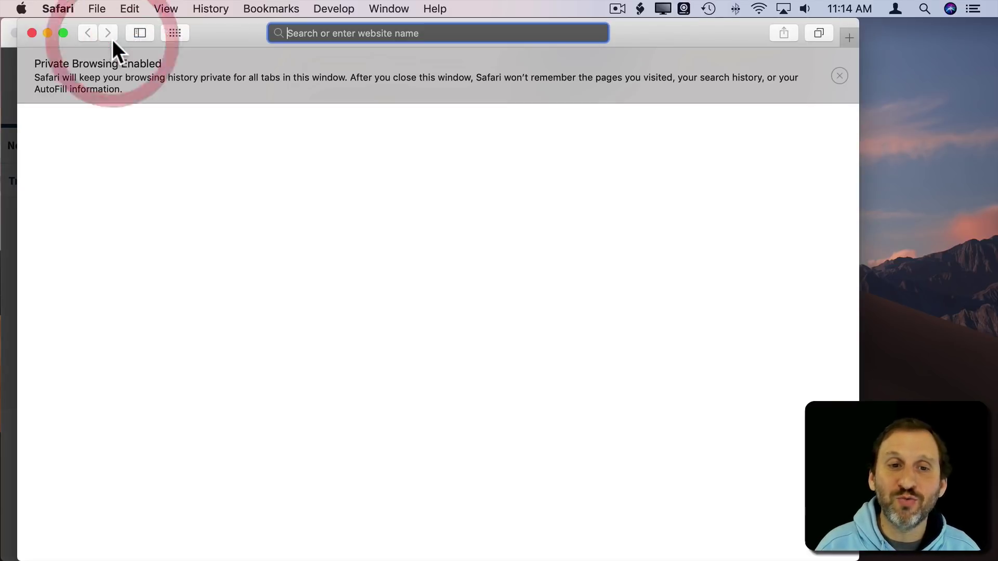
text(denverpost.com/2018/12/26/homes-for-hope-adams-county-foster-care/)
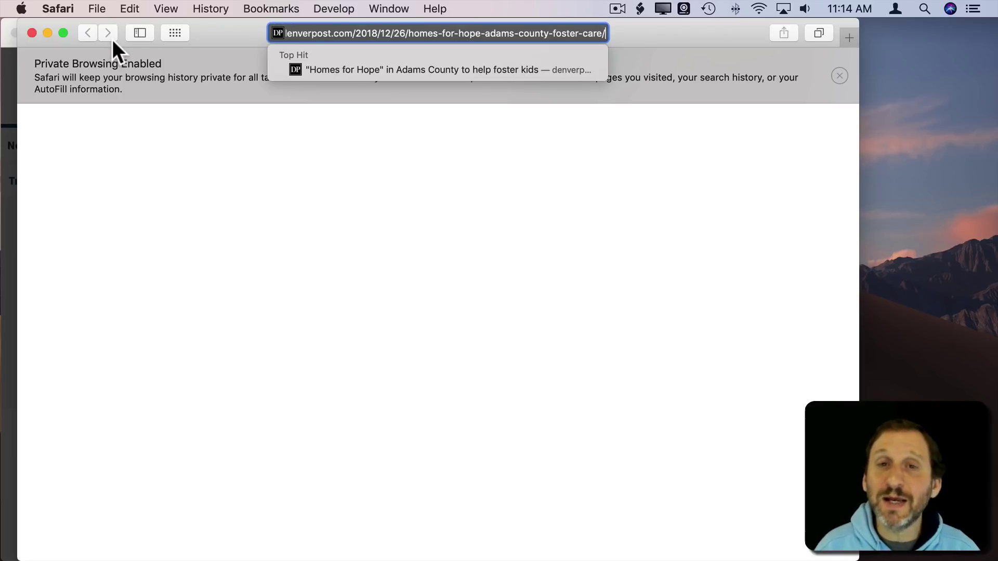
key(Return)
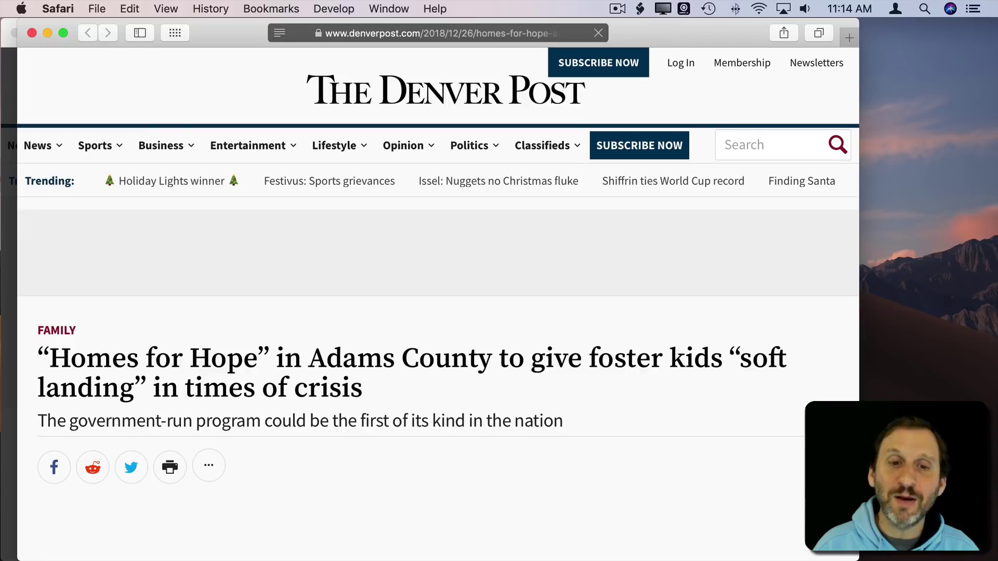
scroll(219, 426, down, 10)
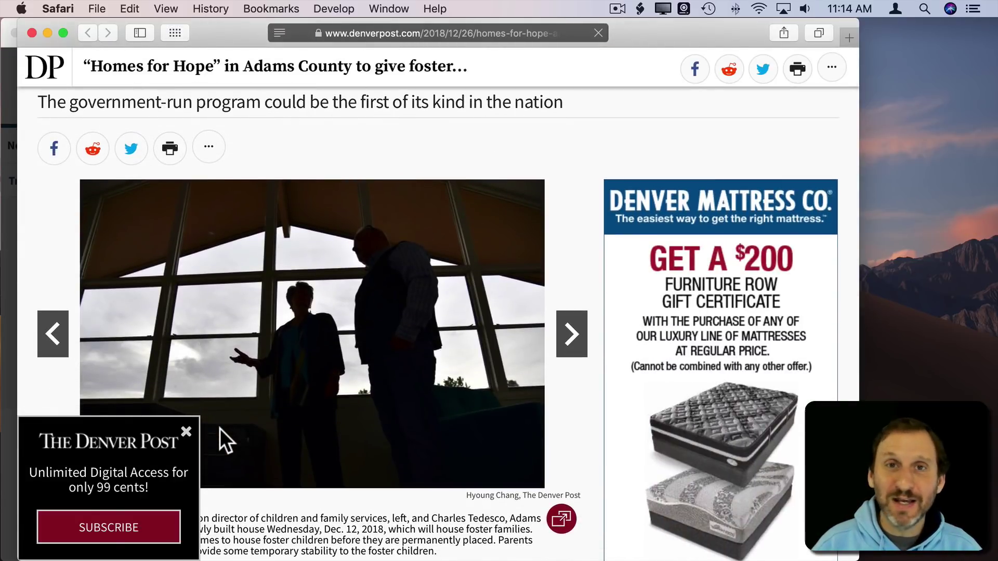
- Move the private window aside to compare the article with the blocked page in the regular window, and move it back
drag(213, 29, 335, 101)
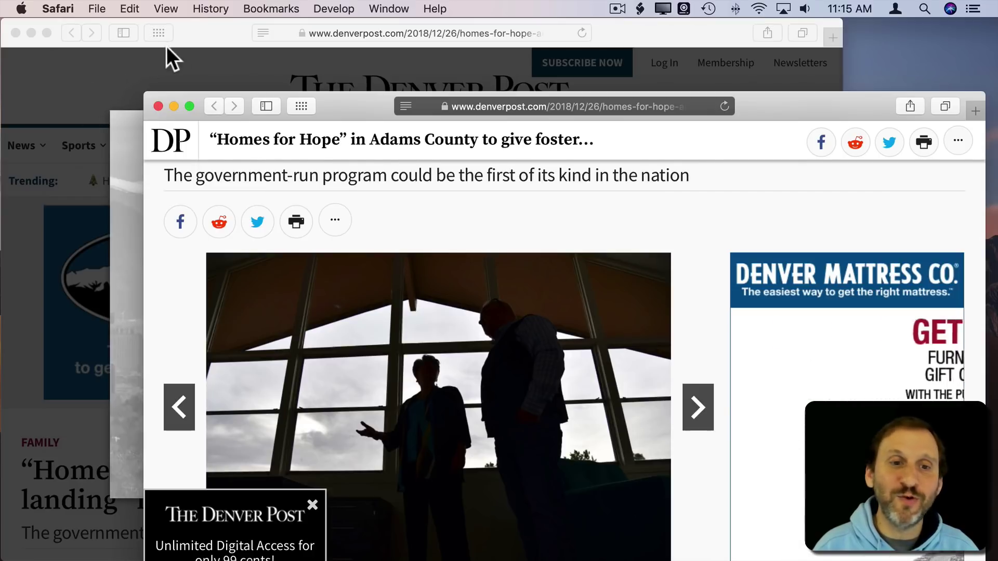
drag(345, 99, 240, 40)
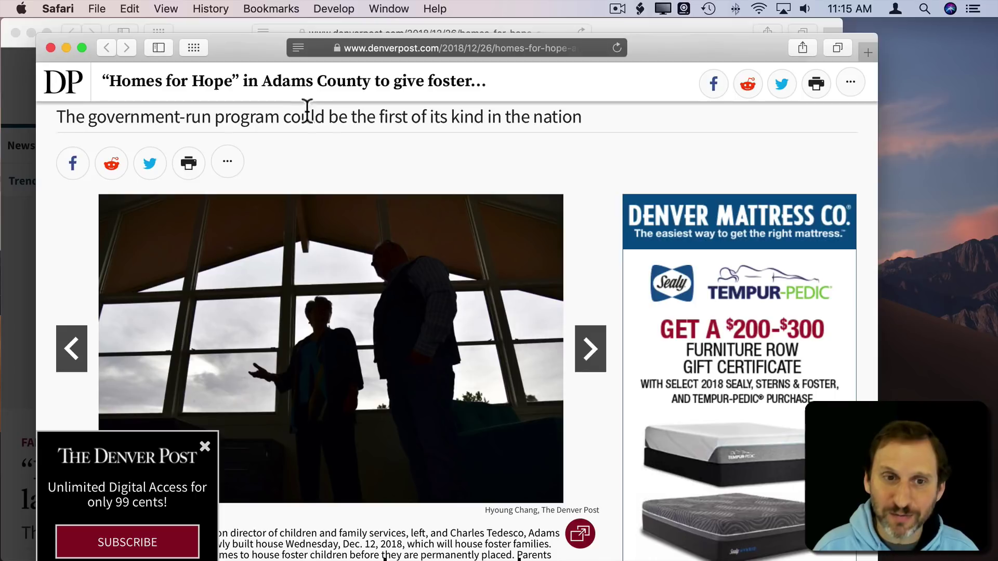
drag(253, 61, 241, 46)
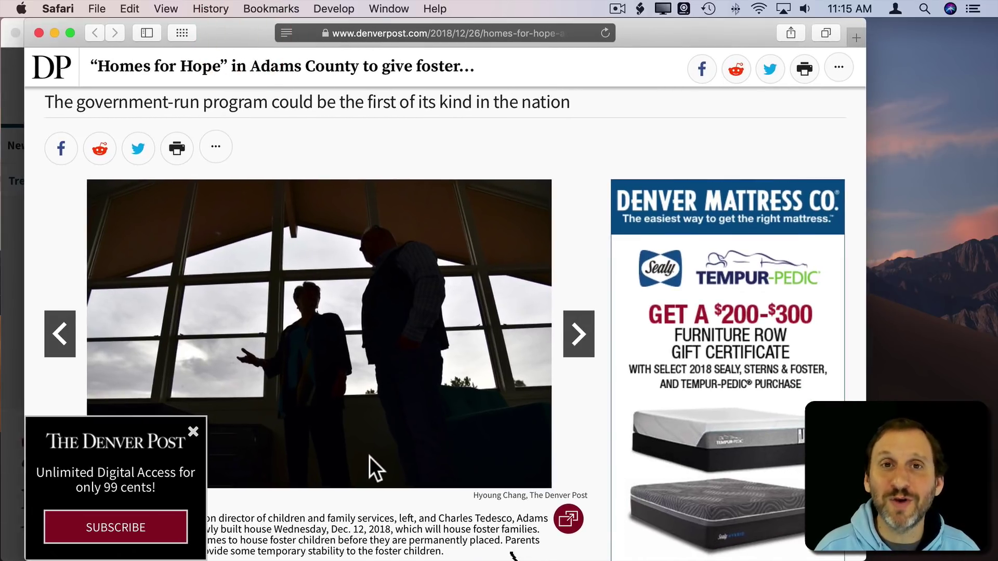